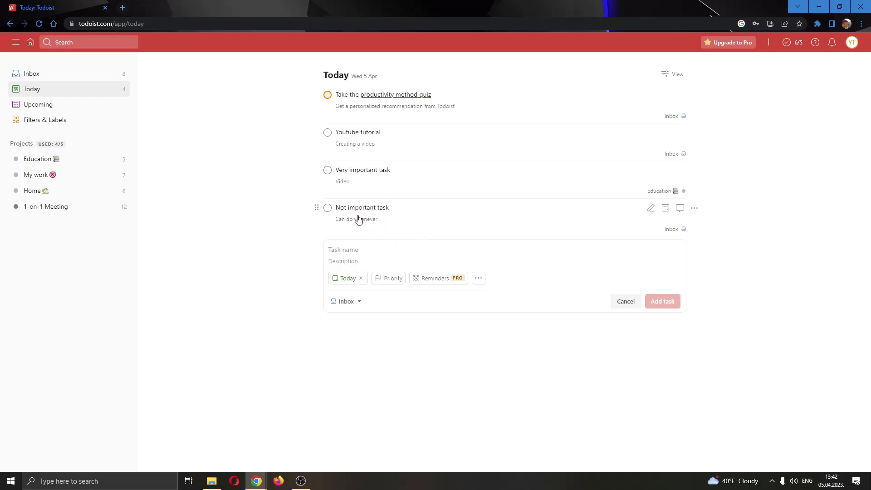
# Step: Keep 'Very important task' in the Education project and return to the Today list
pyautogui.click(420, 177)
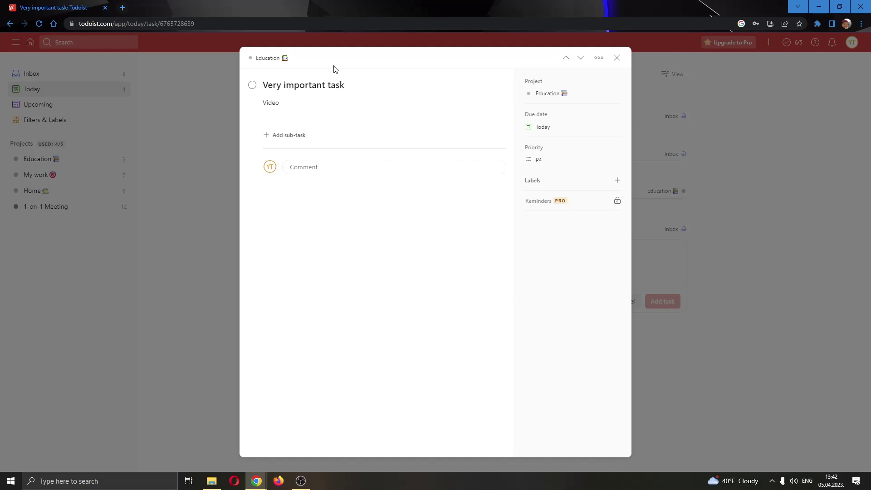
pyautogui.moveTo(549, 94)
pyautogui.click(594, 96)
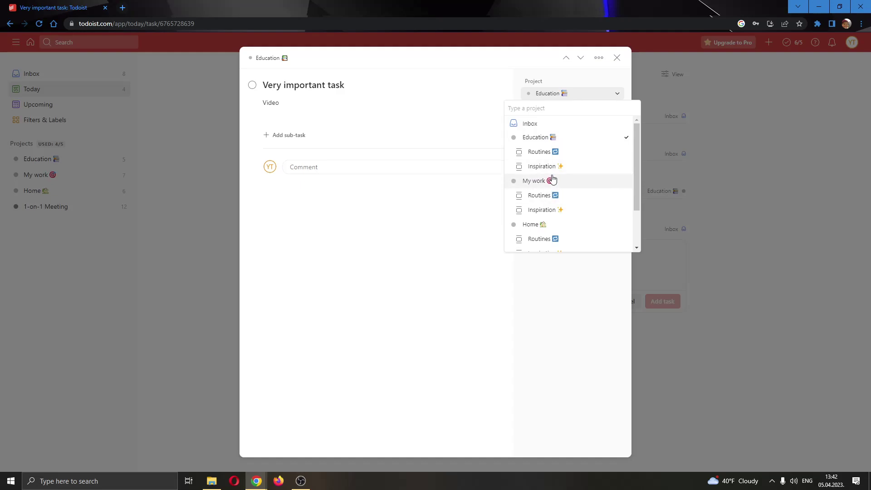
pyautogui.click(571, 140)
pyautogui.click(616, 57)
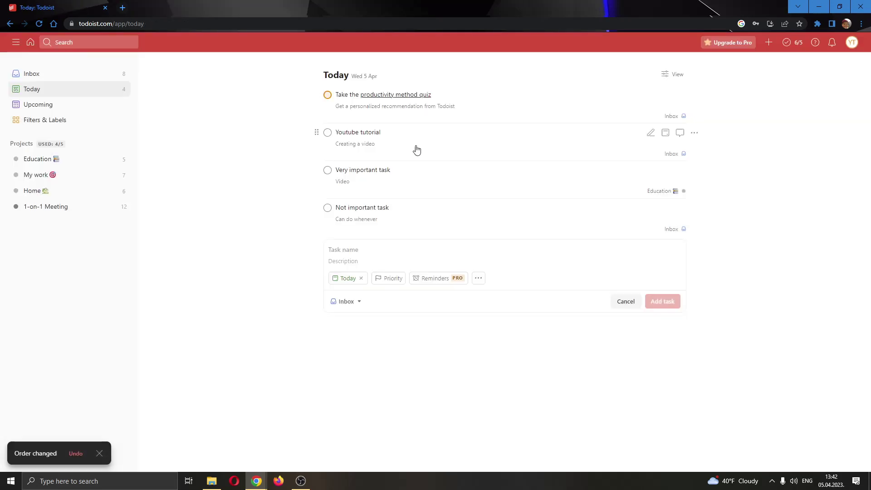
pyautogui.moveTo(41, 159)
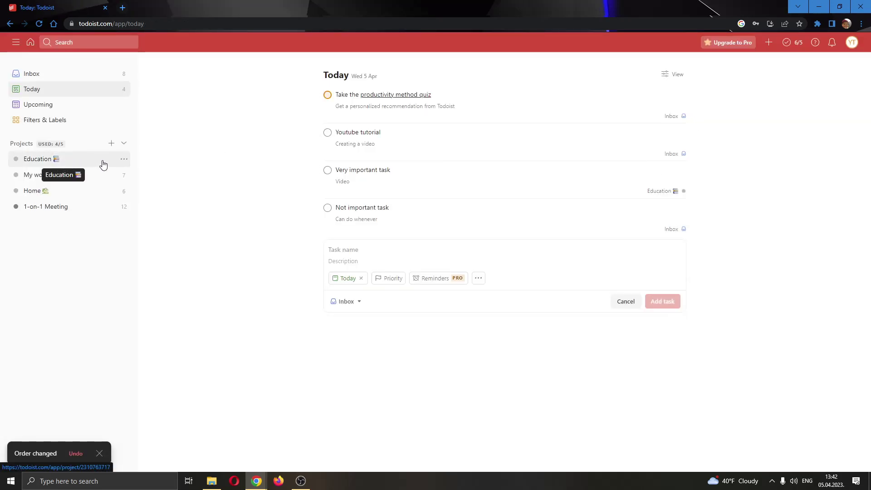
pyautogui.click(91, 168)
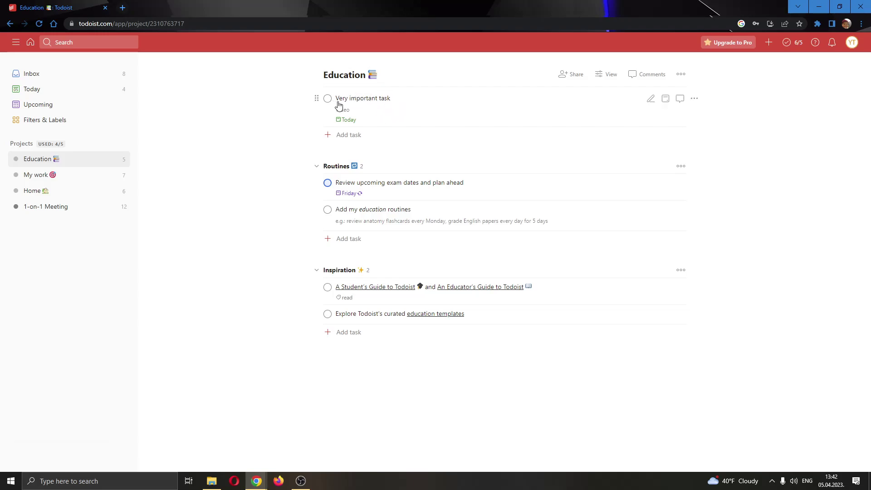
pyautogui.click(29, 42)
pyautogui.moveTo(413, 178)
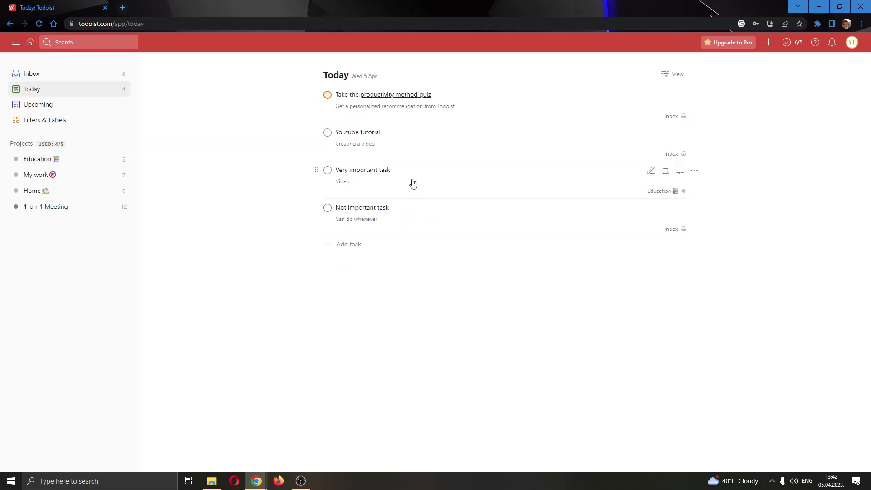
# Step: Set 'Very important task' to Priority 1 so it leads the four-task Today list
pyautogui.click(404, 182)
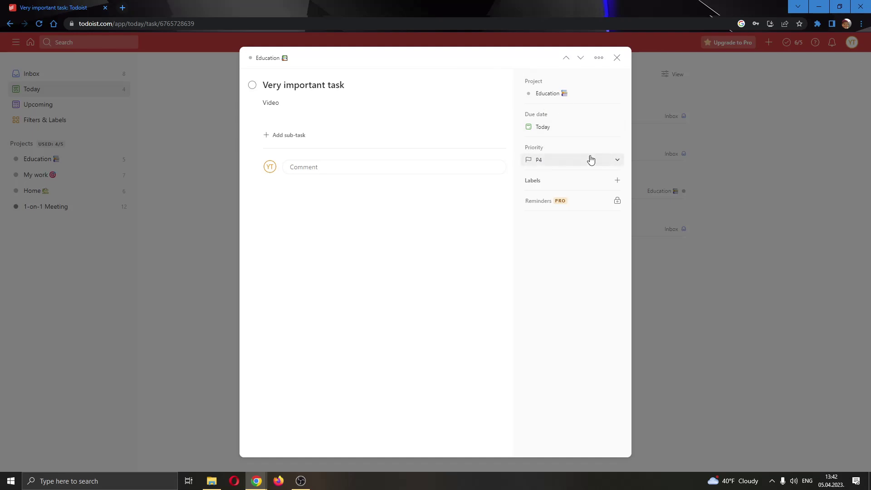
pyautogui.click(557, 164)
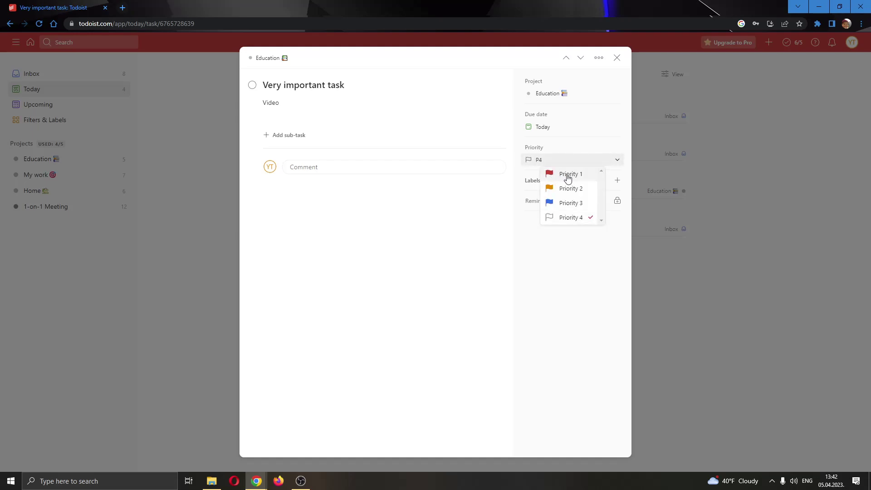
pyautogui.click(569, 179)
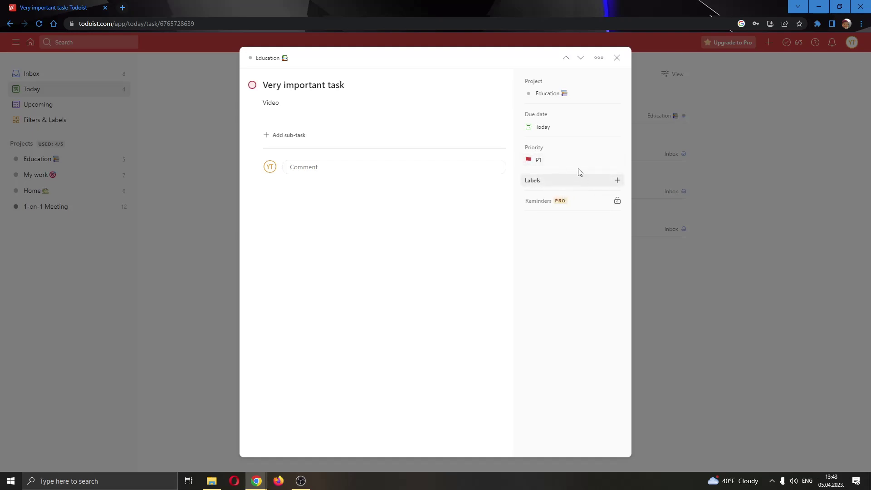
pyautogui.click(617, 58)
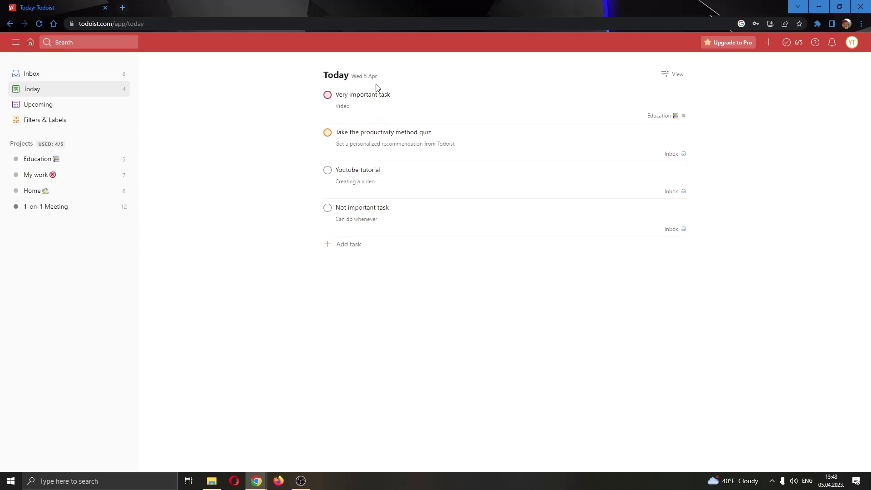
pyautogui.moveTo(383, 176)
pyautogui.click(382, 184)
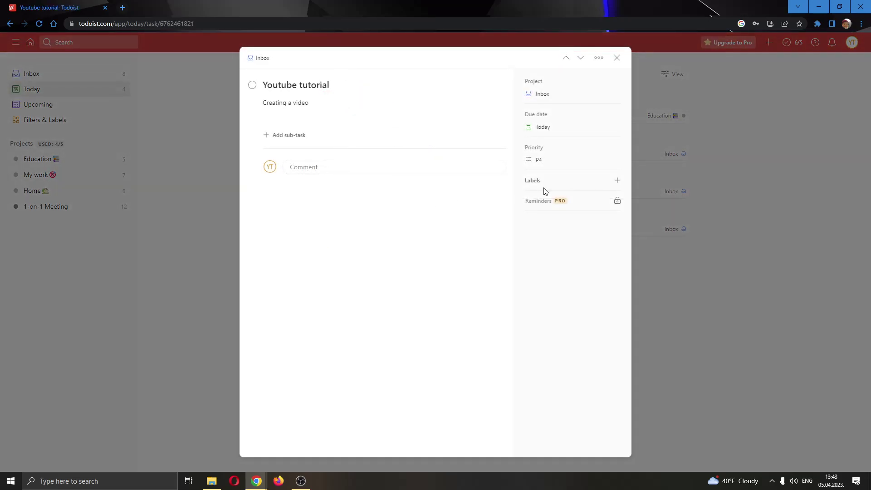
pyautogui.click(566, 162)
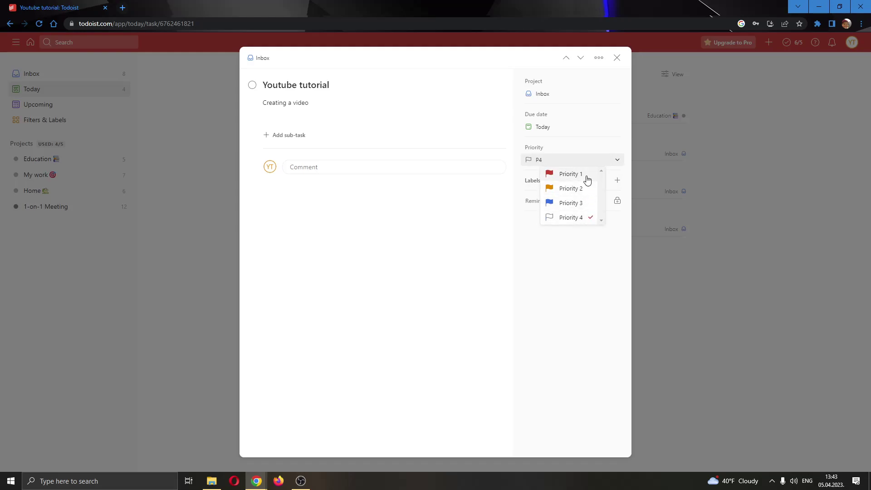
pyautogui.click(586, 218)
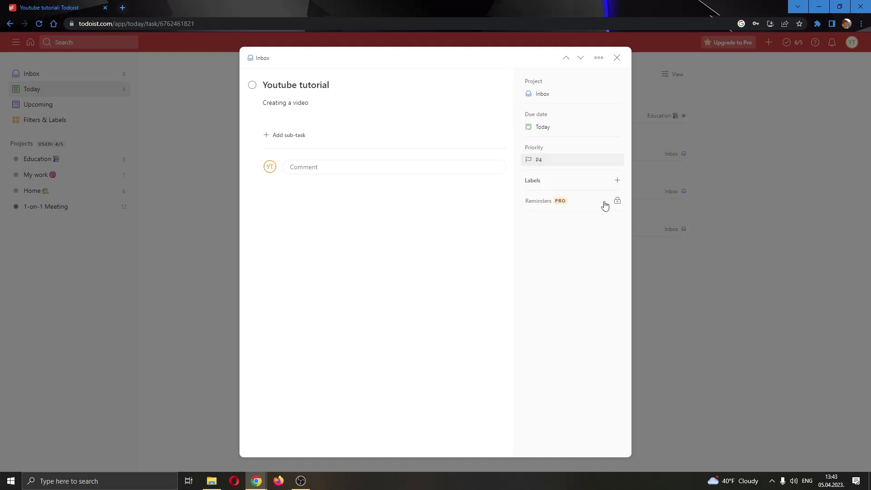
pyautogui.click(617, 58)
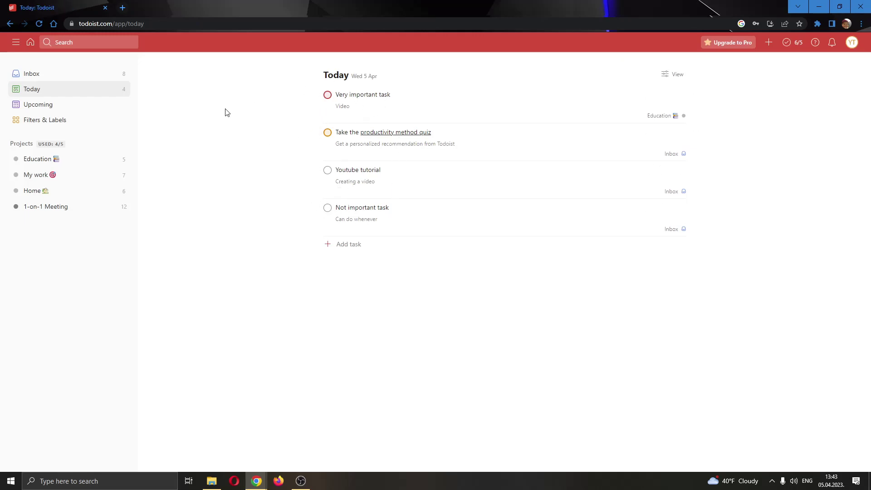